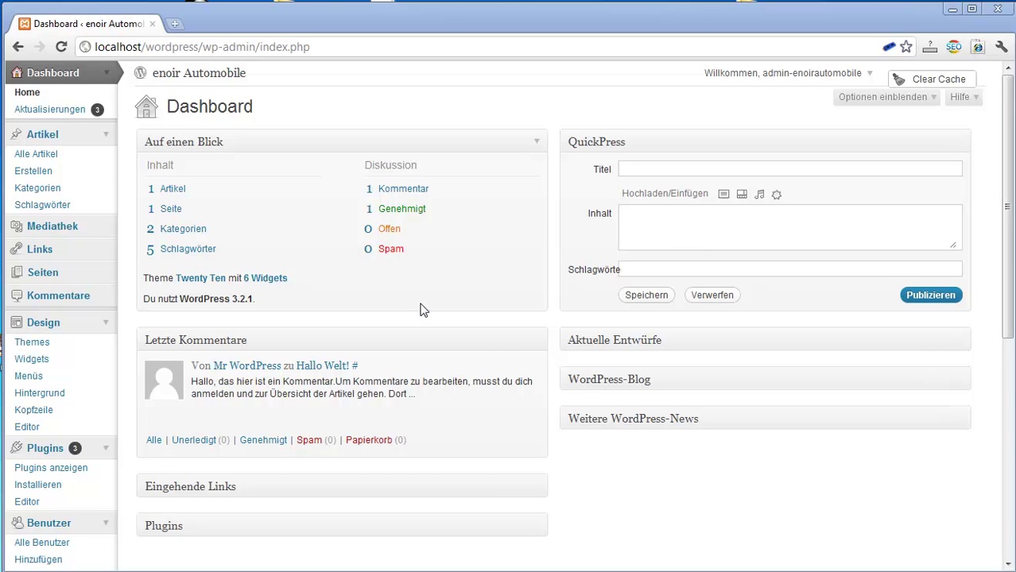
Step: Install the underConstruction plugin from the WordPress plugin directory and activate it
{"action": "left_click", "coordinate": [48, 491]}
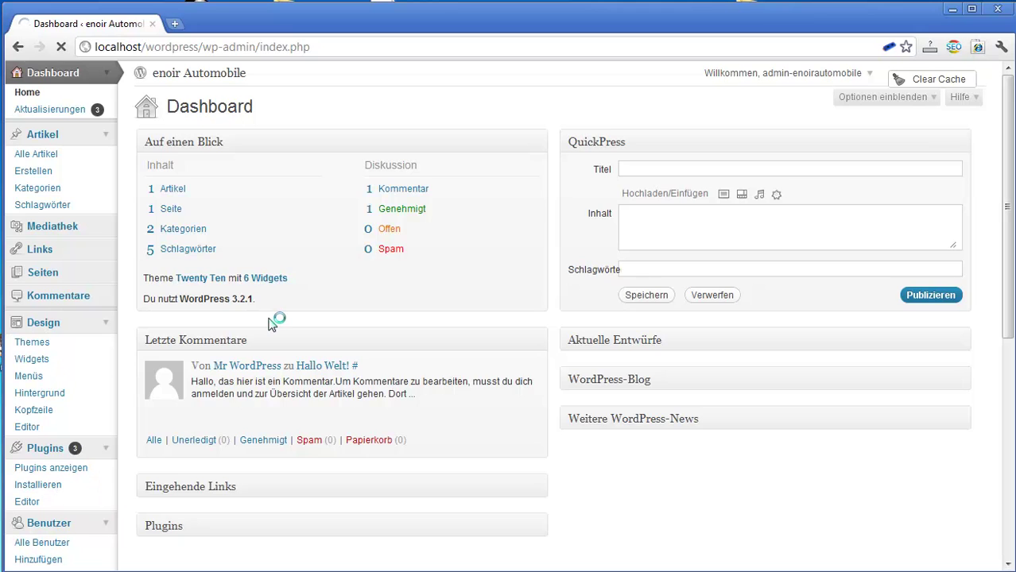
{"action": "left_click", "coordinate": [264, 246]}
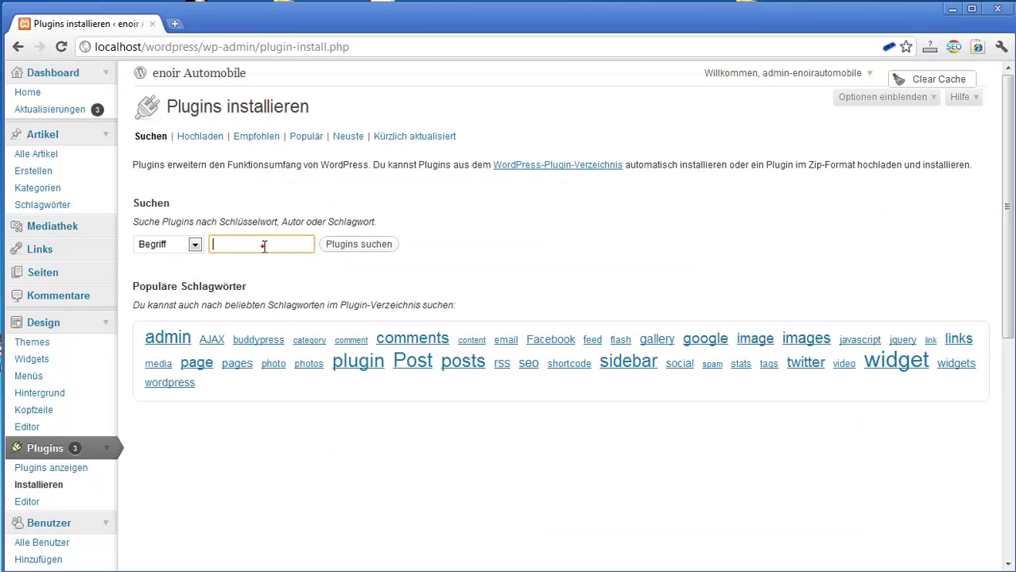
{"action": "type", "text": "under"}
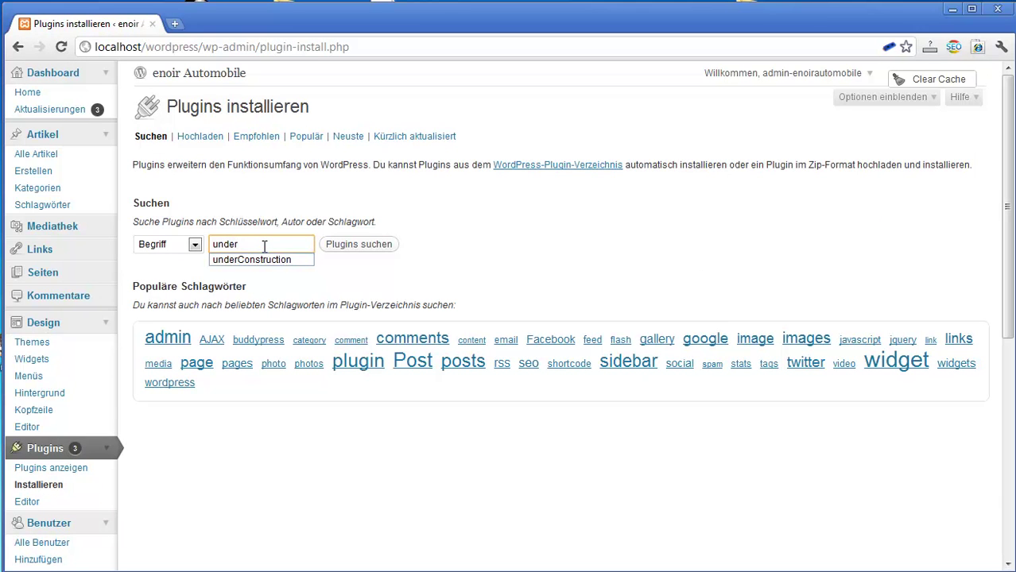
{"action": "left_click", "coordinate": [264, 261]}
{"action": "left_click", "coordinate": [352, 254]}
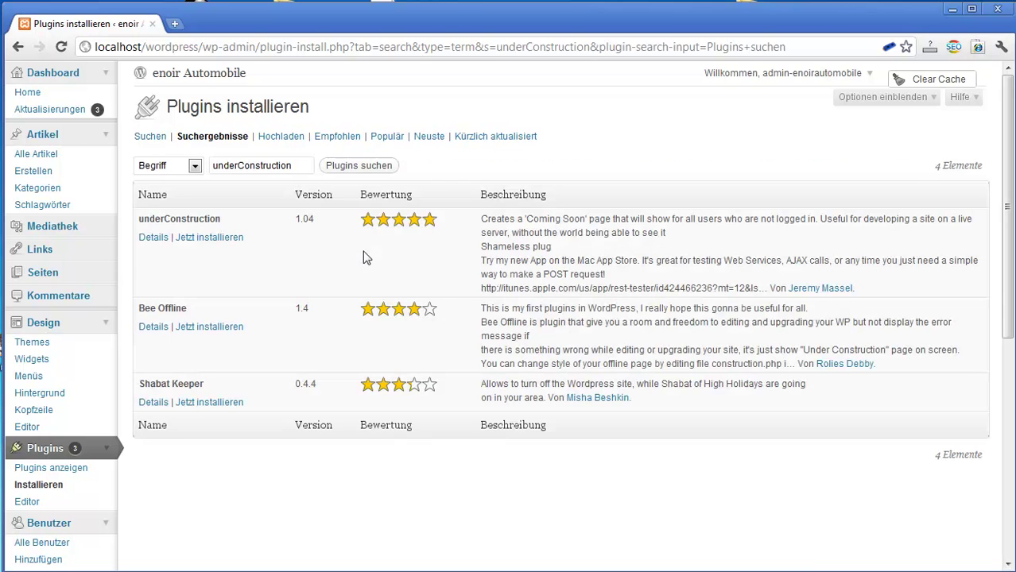
{"action": "left_click", "coordinate": [227, 237]}
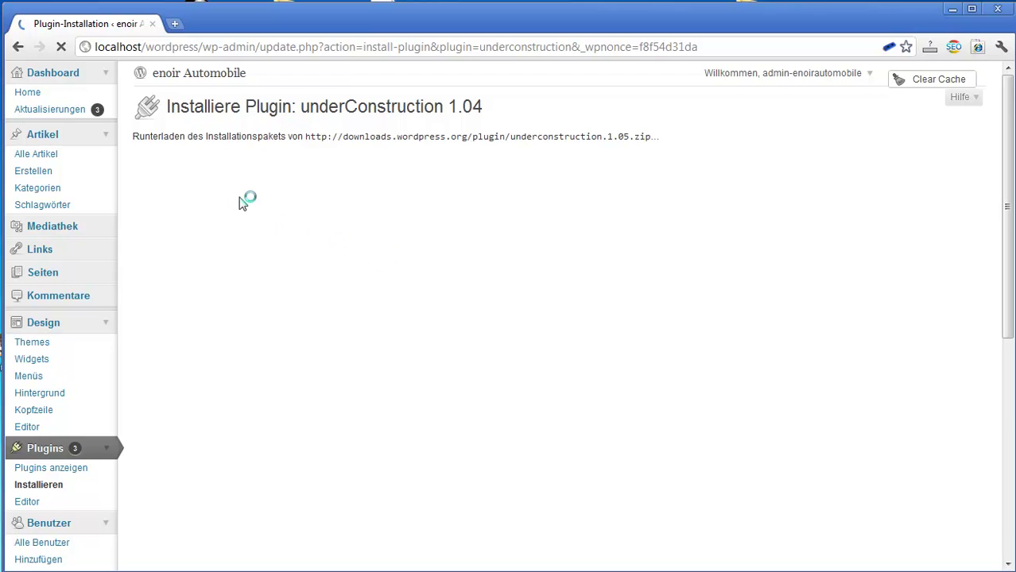
{"action": "left_click", "coordinate": [176, 224]}
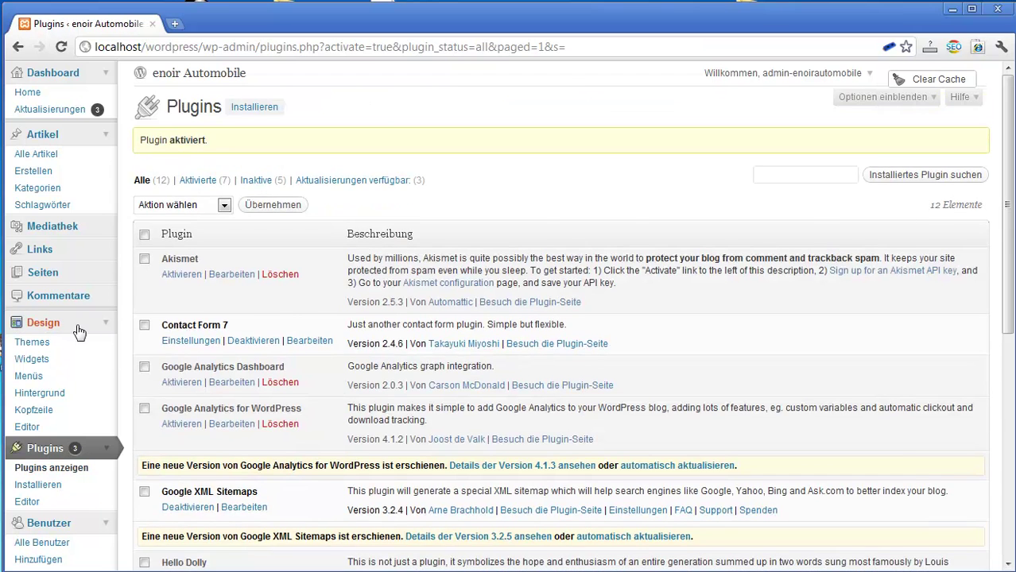
Step: Turn the under construction mode on in the Under Construction plugin settings and save the changes
{"action": "scroll", "coordinate": [80, 332], "scroll_direction": "down", "scroll_amount": 4}
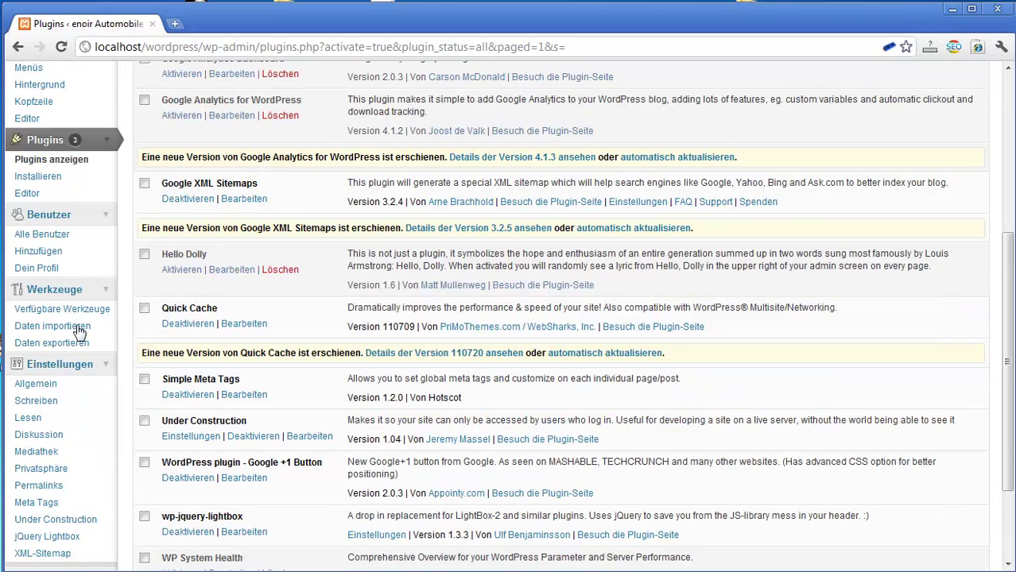
{"action": "scroll", "coordinate": [82, 357], "scroll_direction": "down", "scroll_amount": 1}
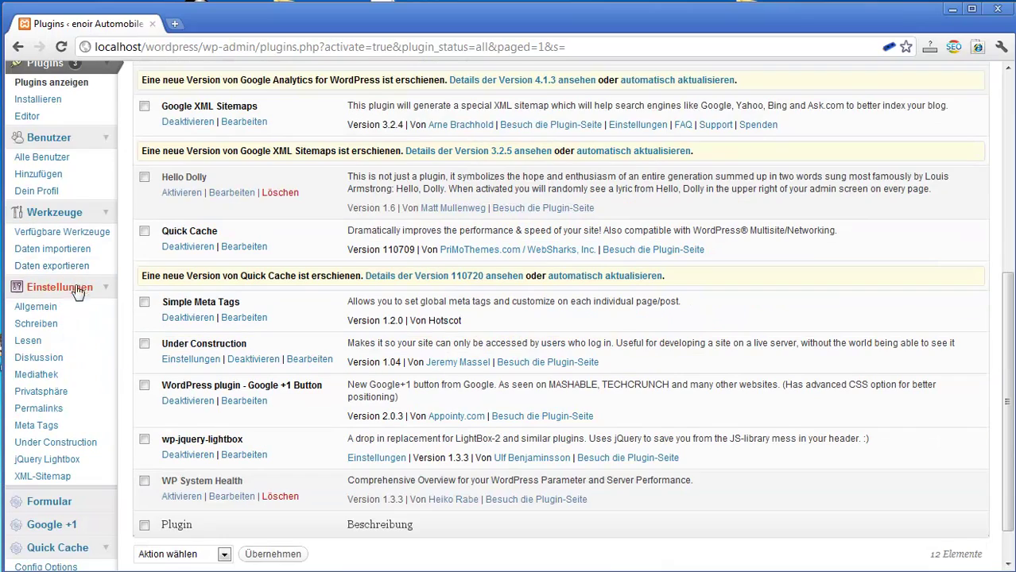
{"action": "left_click", "coordinate": [80, 445]}
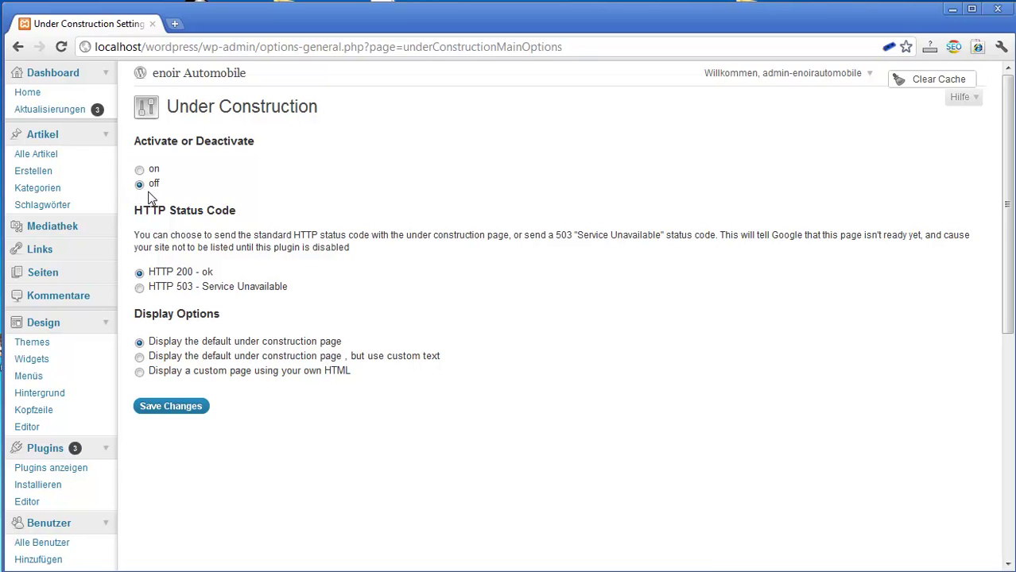
{"action": "left_click", "coordinate": [139, 169]}
{"action": "left_click", "coordinate": [178, 407]}
Step: Open the enoir Automobile front page in a separate tab to view it as the logged-in administrator
{"action": "middle_click", "coordinate": [198, 80]}
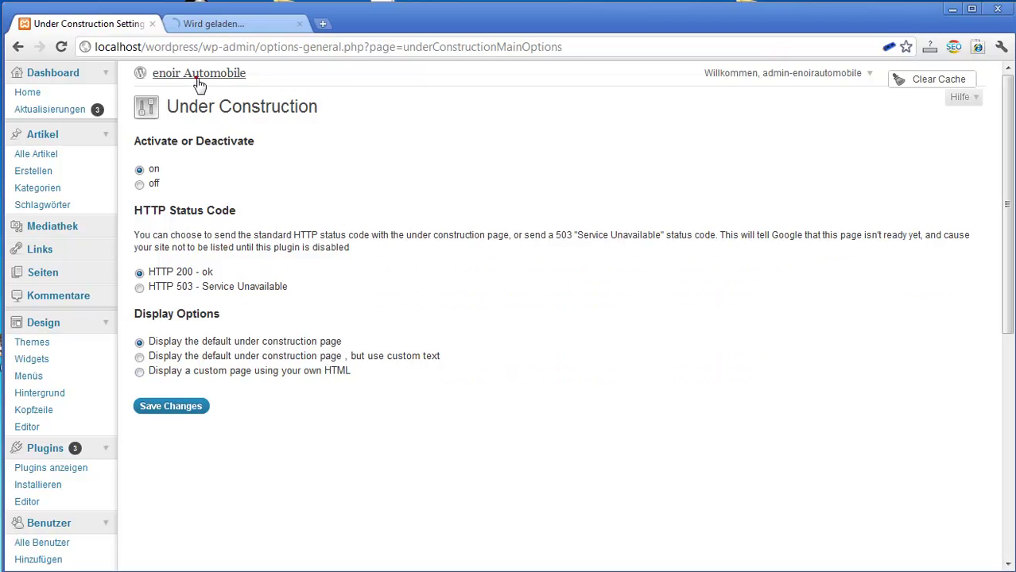
{"action": "left_click", "coordinate": [207, 22]}
{"action": "mouse_move", "coordinate": [261, 72]}
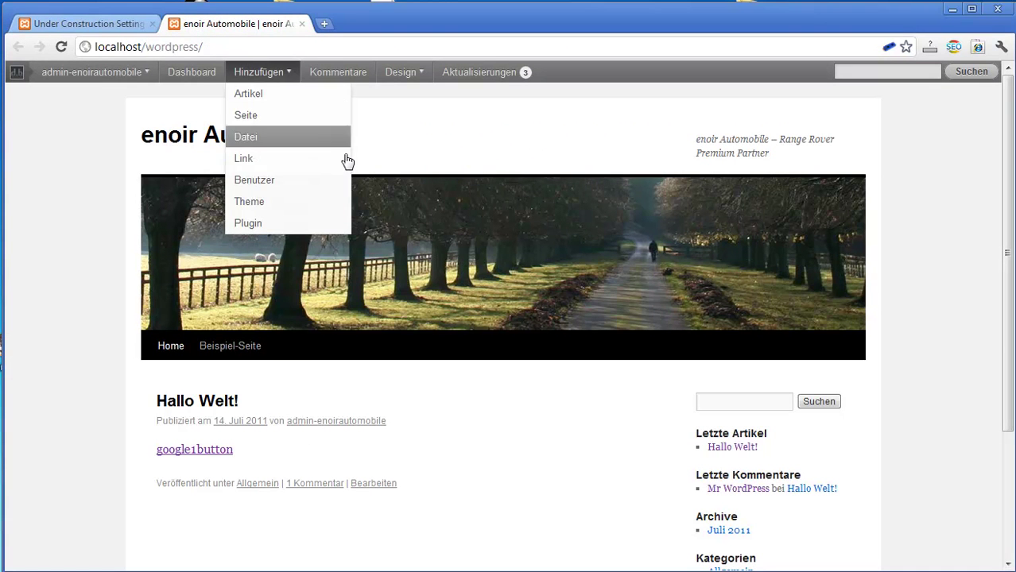
Step: Copy the site address localhost/wordpress/ and load it in Safari to view the page as a logged-out visitor
{"action": "left_click", "coordinate": [224, 46]}
{"action": "key", "text": "ctrl+c"}
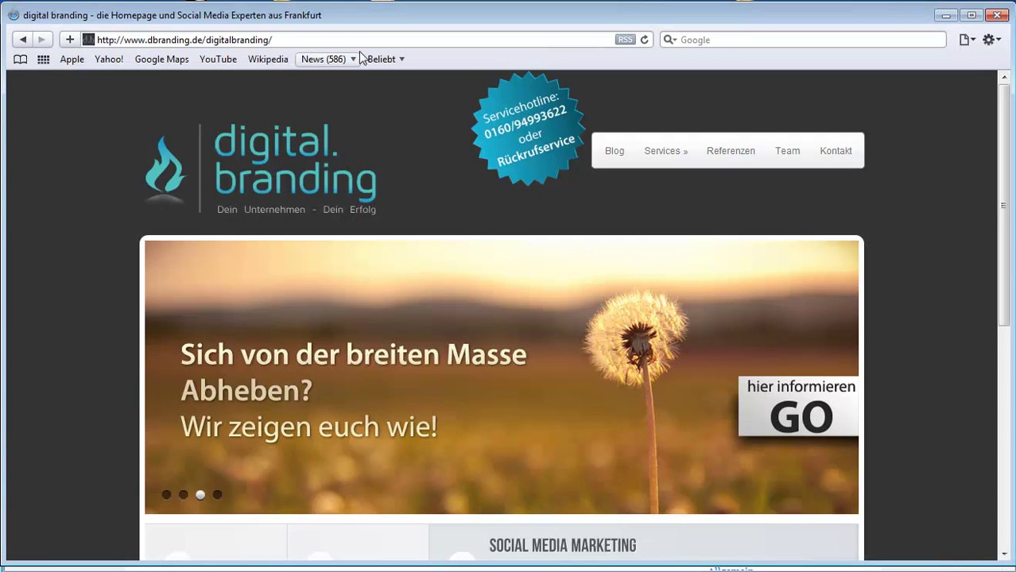
{"action": "left_click", "coordinate": [346, 41]}
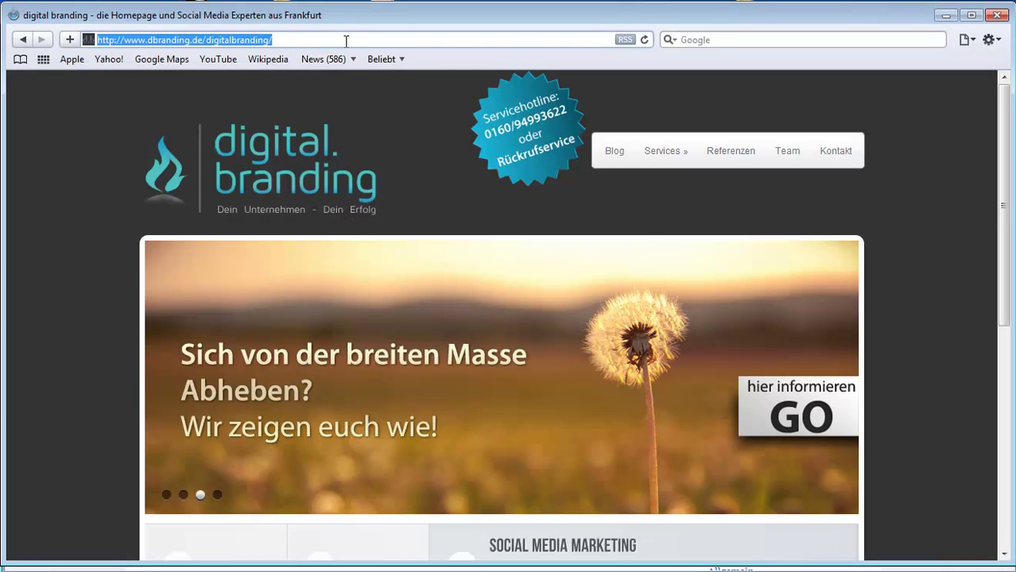
{"action": "key", "text": "ctrl+v"}
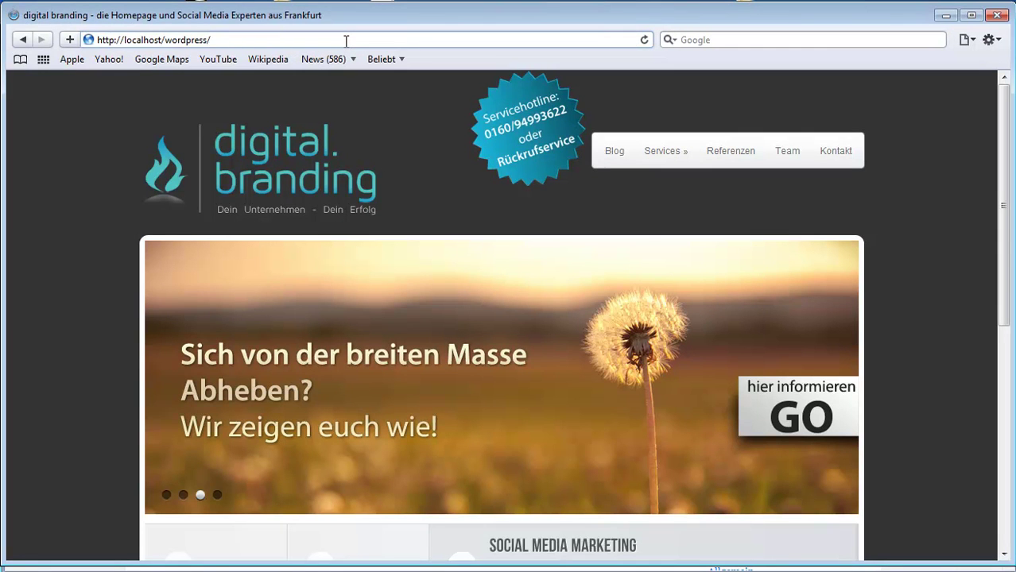
{"action": "key", "text": "Return"}
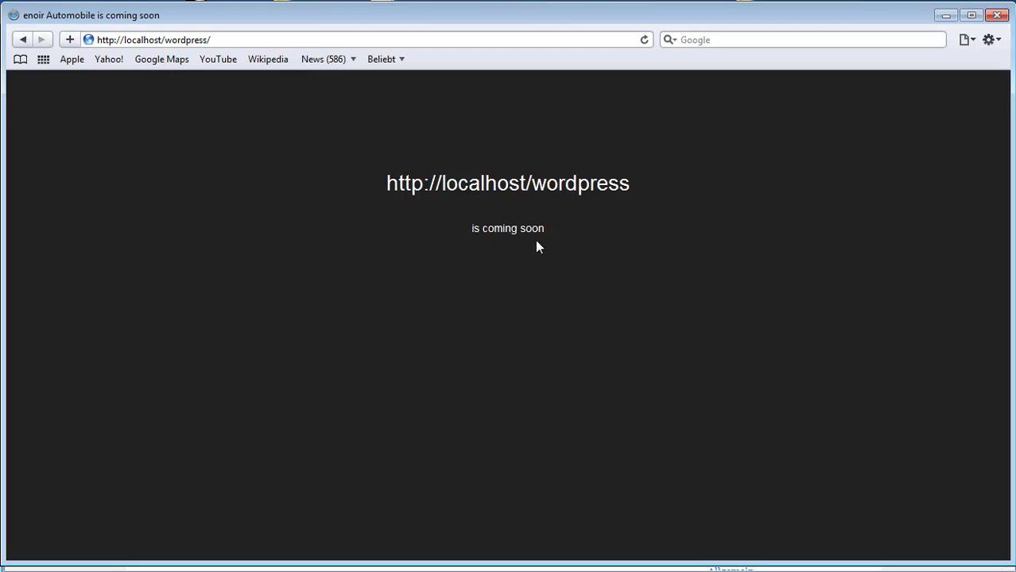
{"action": "left_click", "coordinate": [946, 16]}
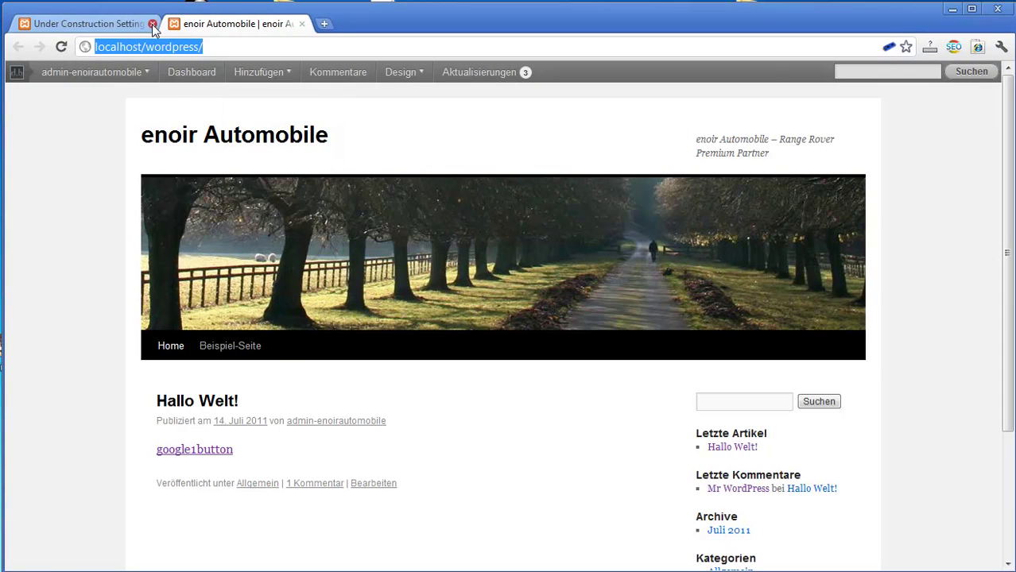
Step: Set the plugin to display the default under construction page with custom text, using "Enoir Automobile" as both page title and header text
{"action": "left_click", "coordinate": [70, 23]}
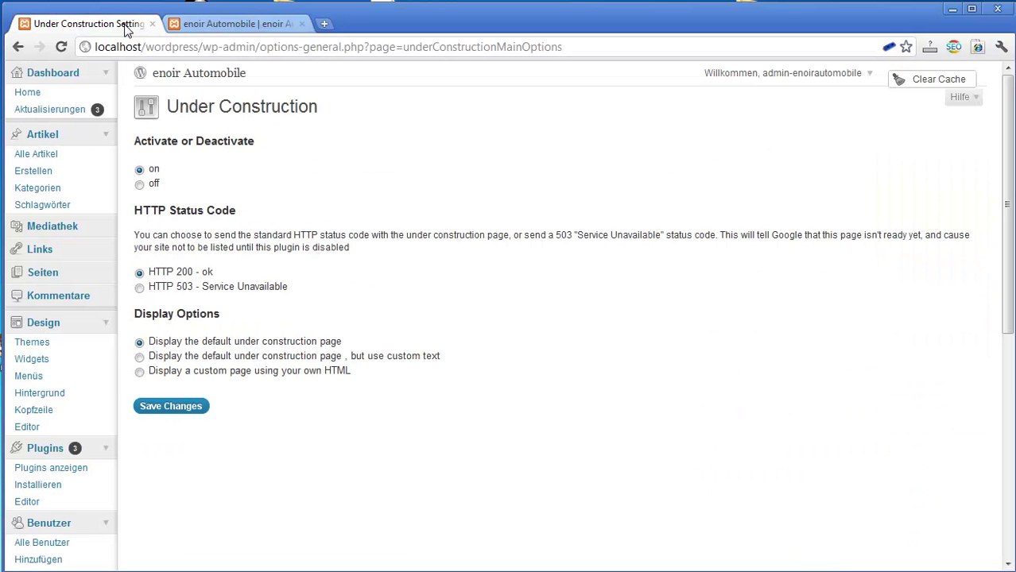
{"action": "left_click", "coordinate": [140, 357]}
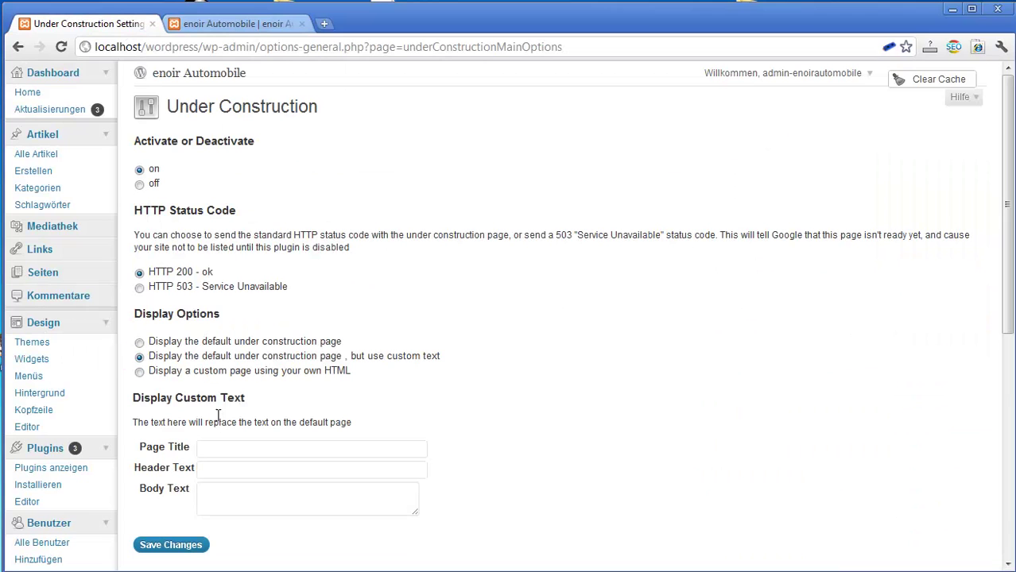
{"action": "left_click", "coordinate": [220, 448]}
{"action": "type", "text": "Enoi"}
{"action": "key", "text": "Down"}
{"action": "key", "text": "Return"}
{"action": "key", "text": "Tab"}
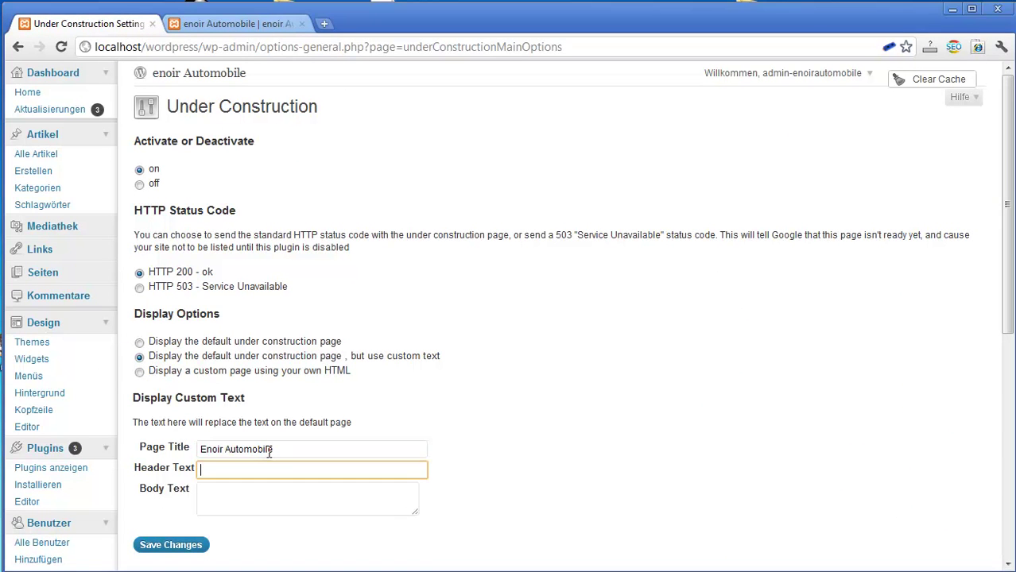
{"action": "type", "text": "E"}
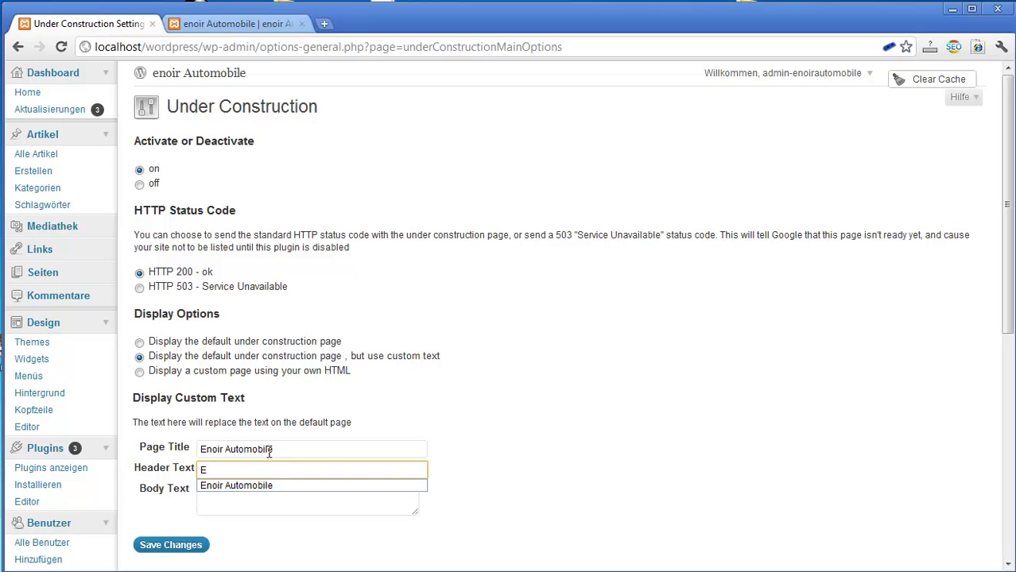
{"action": "key", "text": "Down"}
{"action": "key", "text": "Return"}
{"action": "key", "text": "Tab"}
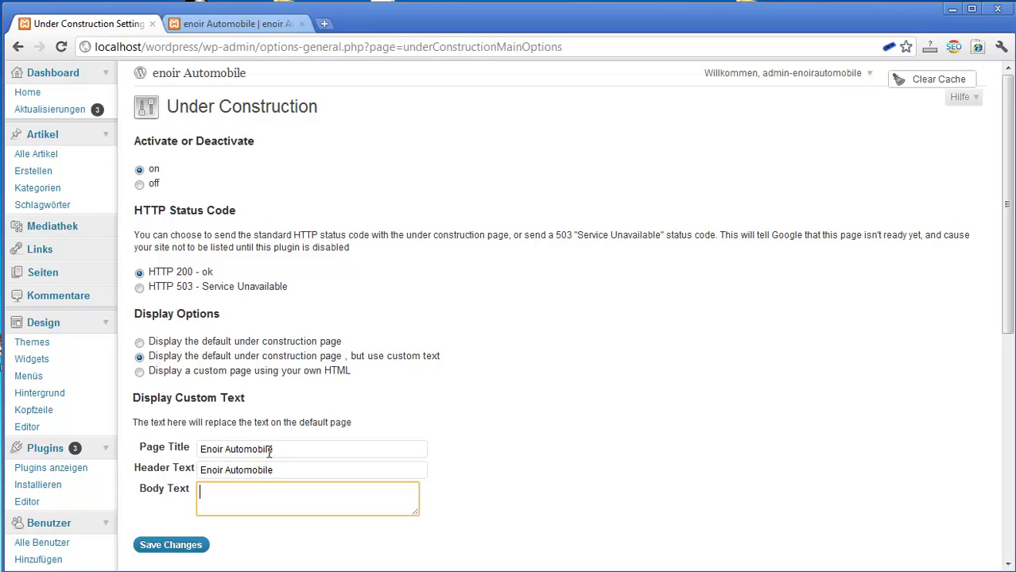
Step: Enter the body text "Enoir Automobile ist bald wieder für Sie da!" and save the changes
{"action": "type", "text": "Enoir Automobile ist bald wied"}
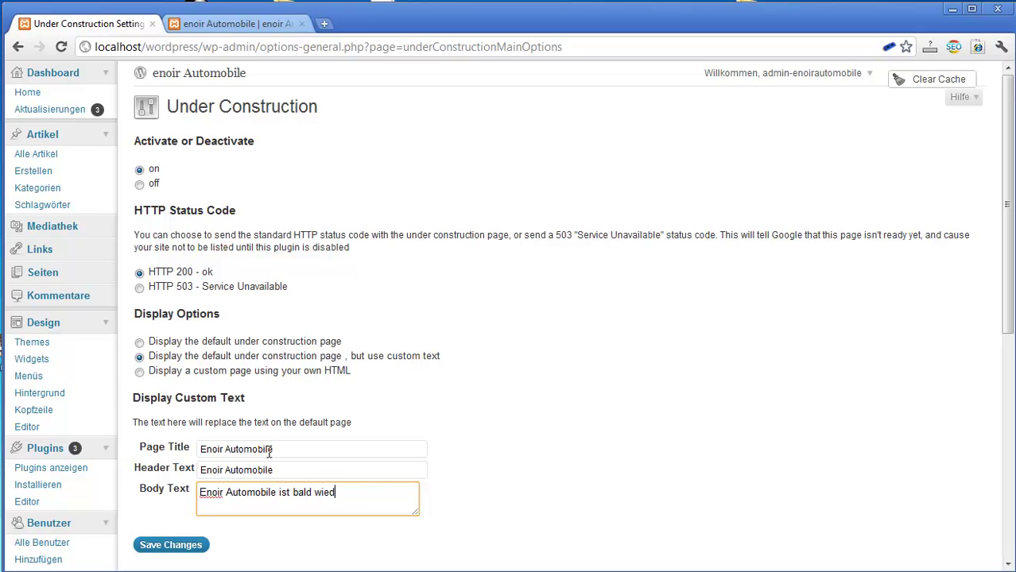
{"action": "type", "text": "er für Sie da!"}
{"action": "left_click", "coordinate": [175, 545]}
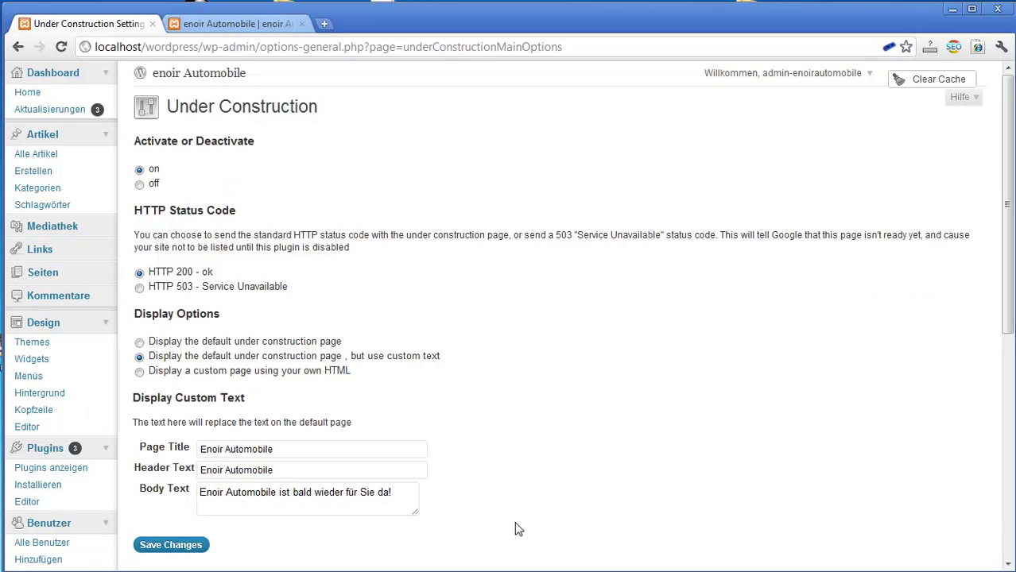
Step: Reload the site in Safari to check the custom under construction text
{"action": "key", "text": "alt+Tab"}
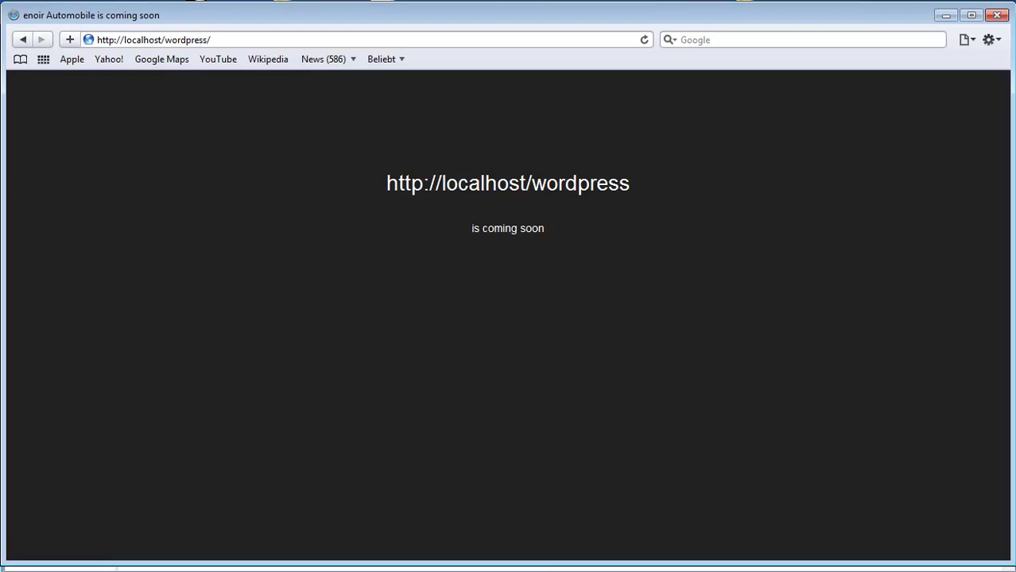
{"action": "key", "text": "F5"}
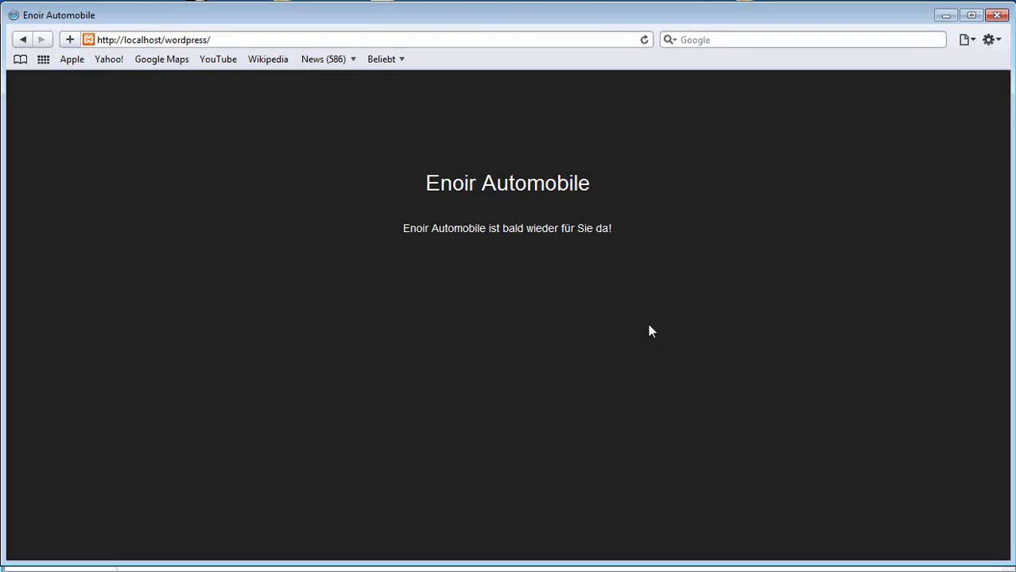
{"action": "left_click", "coordinate": [951, 14]}
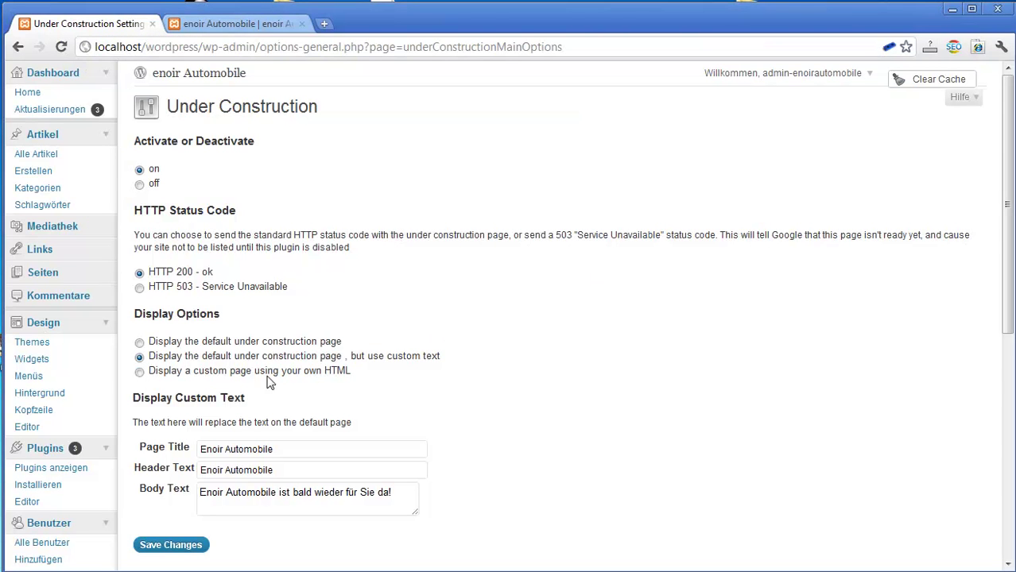
{"action": "left_click", "coordinate": [225, 379]}
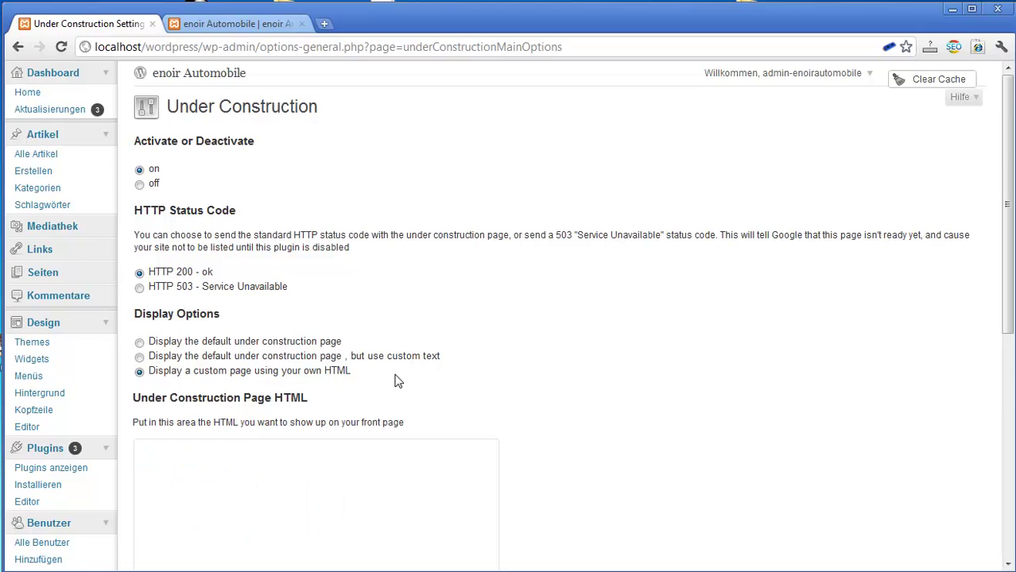
{"action": "scroll", "coordinate": [398, 381], "scroll_direction": "down", "scroll_amount": 2}
{"action": "left_click", "coordinate": [398, 346]}
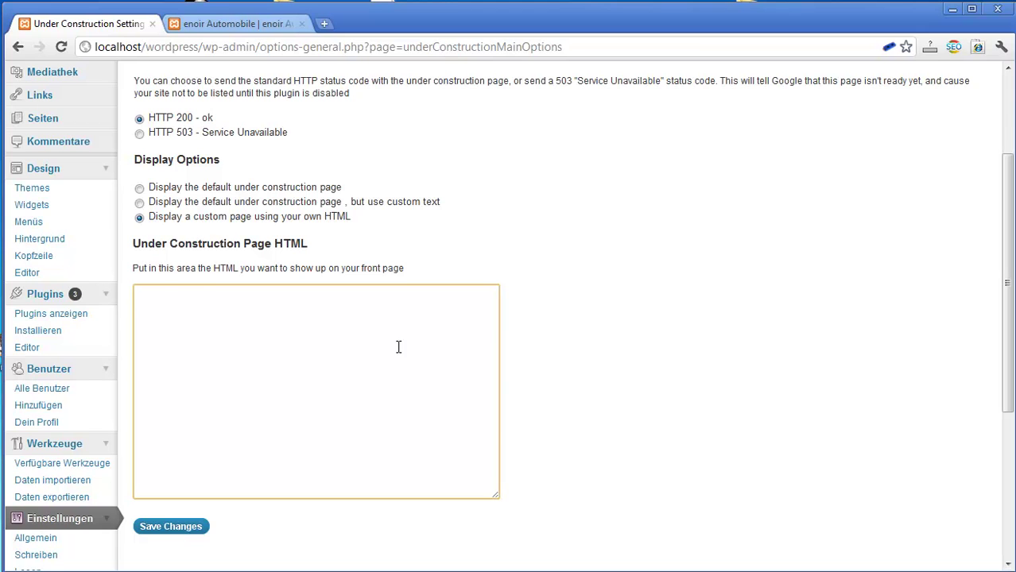
{"action": "scroll", "coordinate": [398, 347], "scroll_direction": "down", "scroll_amount": 2}
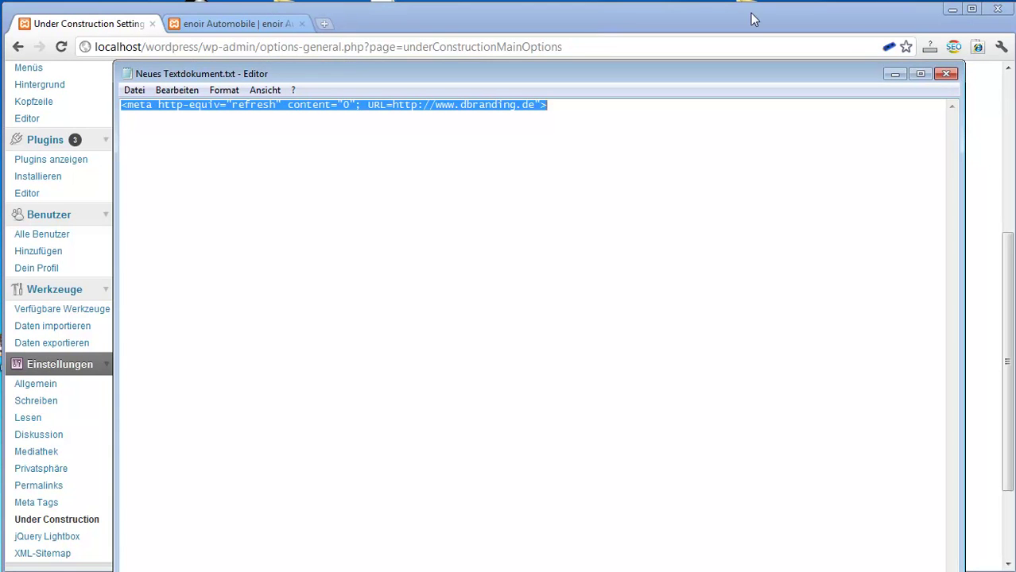
{"action": "left_click", "coordinate": [894, 74]}
{"action": "left_click", "coordinate": [244, 234]}
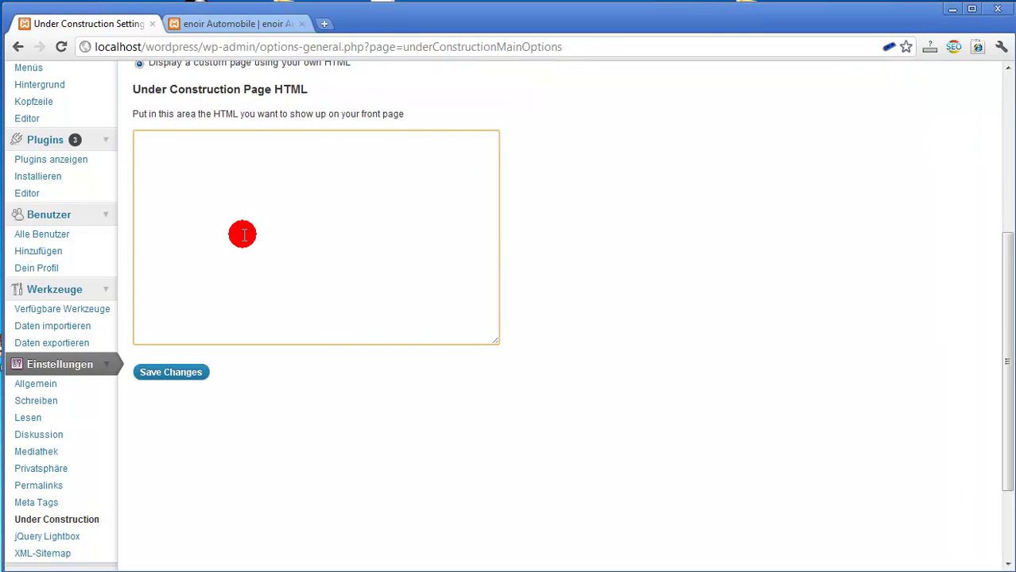
{"action": "type", "text": "<meta http-equiv=\"refresh\" content=\"0\"; URL=http://www.dbranding.de\">"}
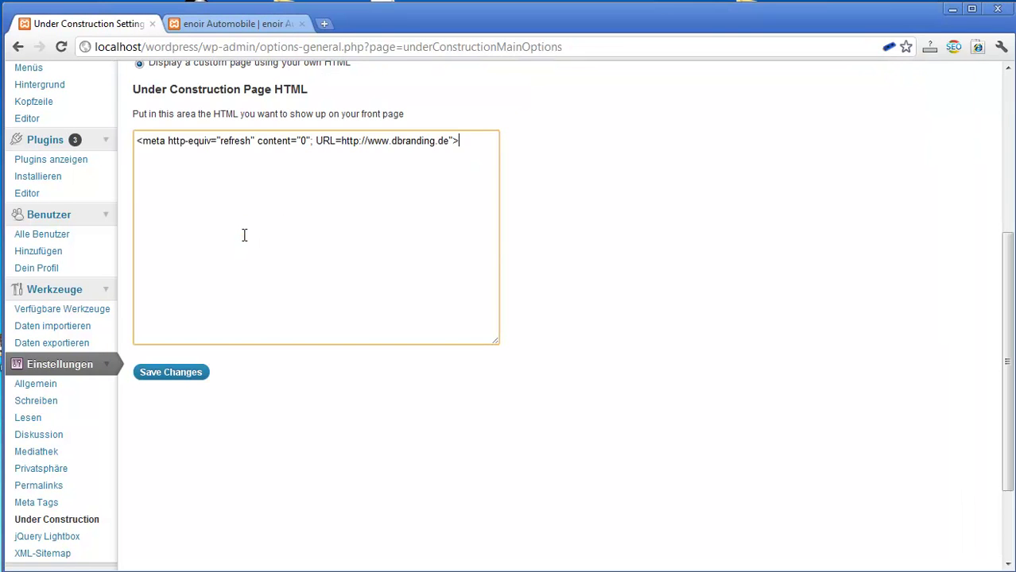
Step: Remove the quotation mark after the 0 in the meta refresh tag and save the changes
{"action": "left_click", "coordinate": [311, 141]}
{"action": "key", "text": "BackSpace"}
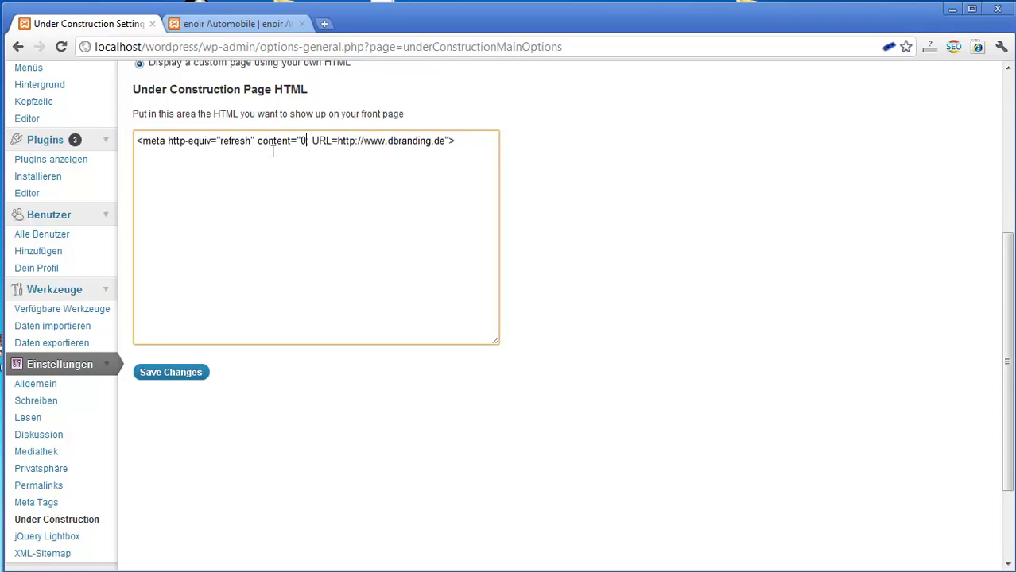
{"action": "left_click_drag", "start_coordinate": [219, 141], "coordinate": [253, 141]}
{"action": "left_click", "coordinate": [302, 141]}
{"action": "left_click_drag", "start_coordinate": [339, 141], "coordinate": [447, 150]}
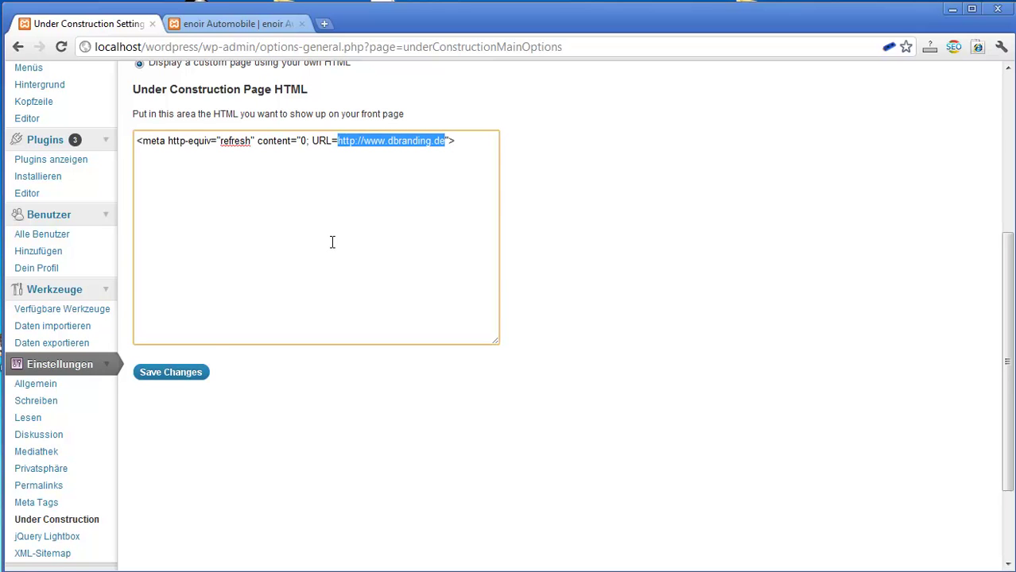
{"action": "left_click", "coordinate": [182, 381]}
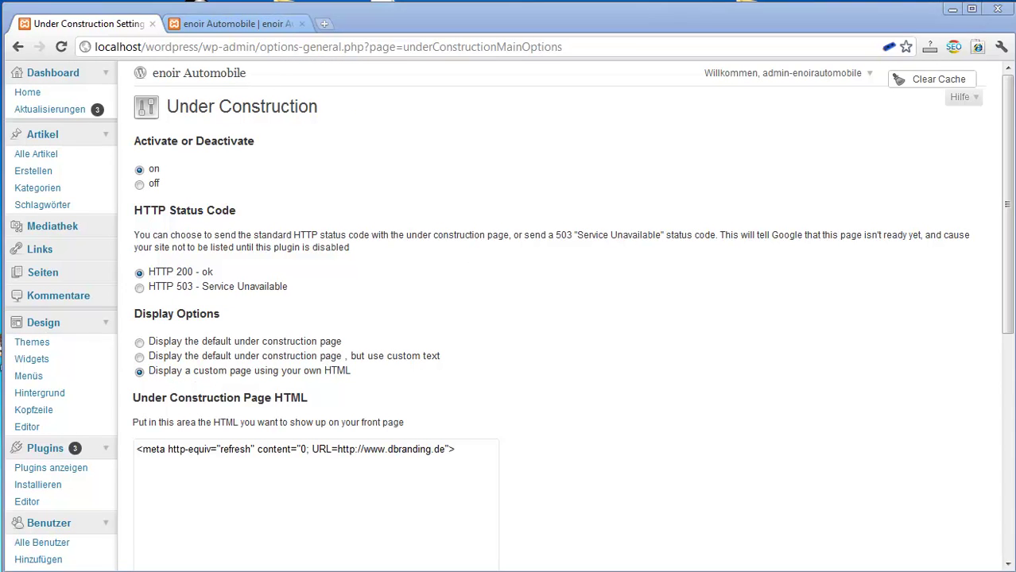
{"action": "key", "text": "alt+Tab"}
{"action": "key", "text": "F5"}
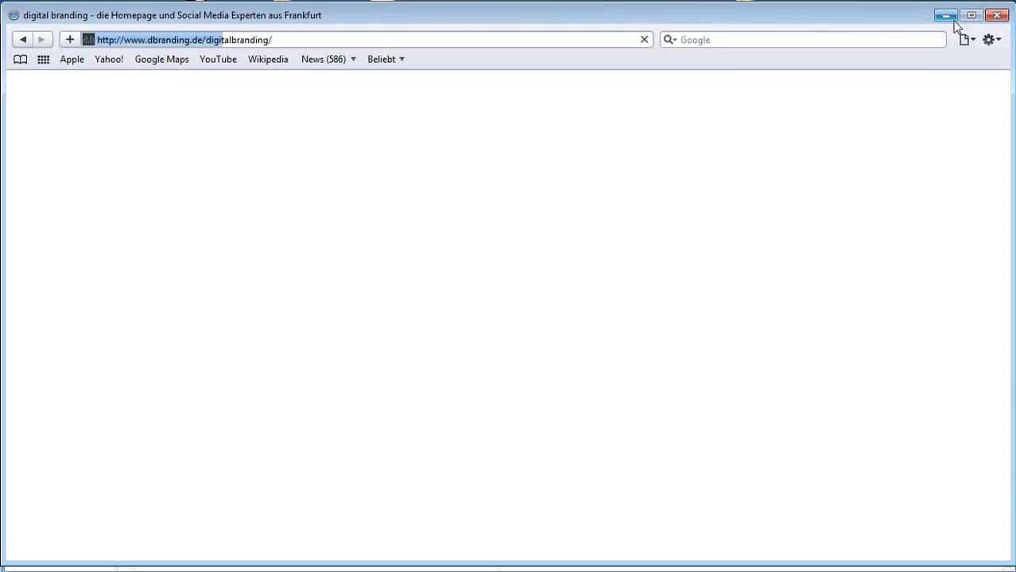
Step: Return to the plugin settings in Chrome, switch the display option to the default under construction page with custom text, and save the changes
{"action": "left_click", "coordinate": [151, 41]}
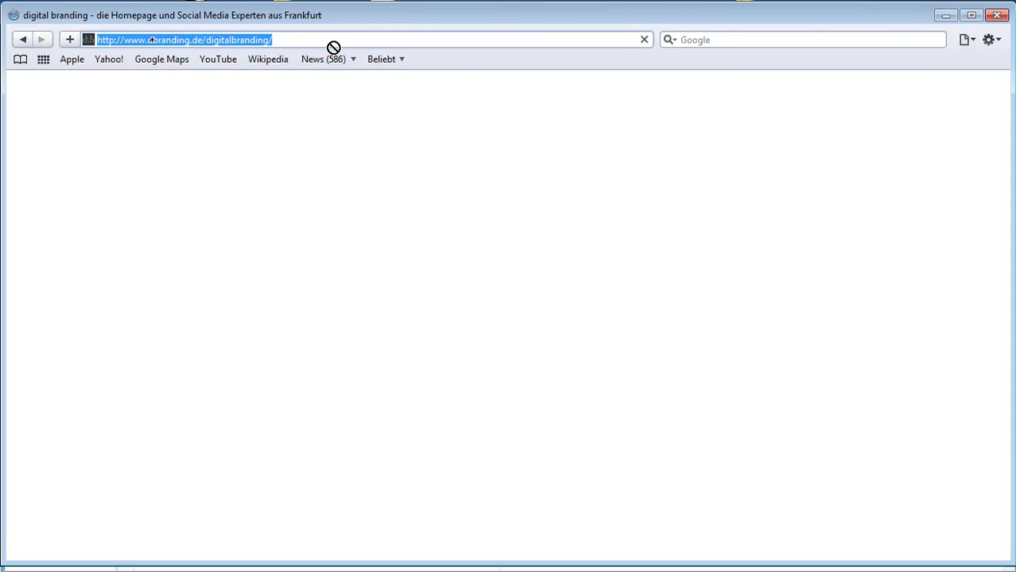
{"action": "left_click", "coordinate": [948, 16]}
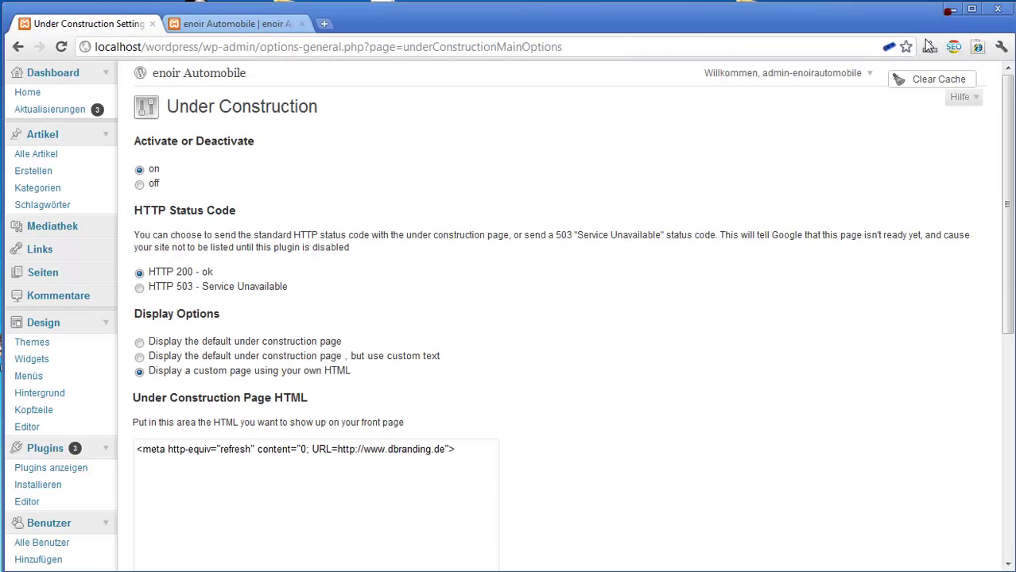
{"action": "scroll", "coordinate": [318, 378], "scroll_direction": "down", "scroll_amount": 1}
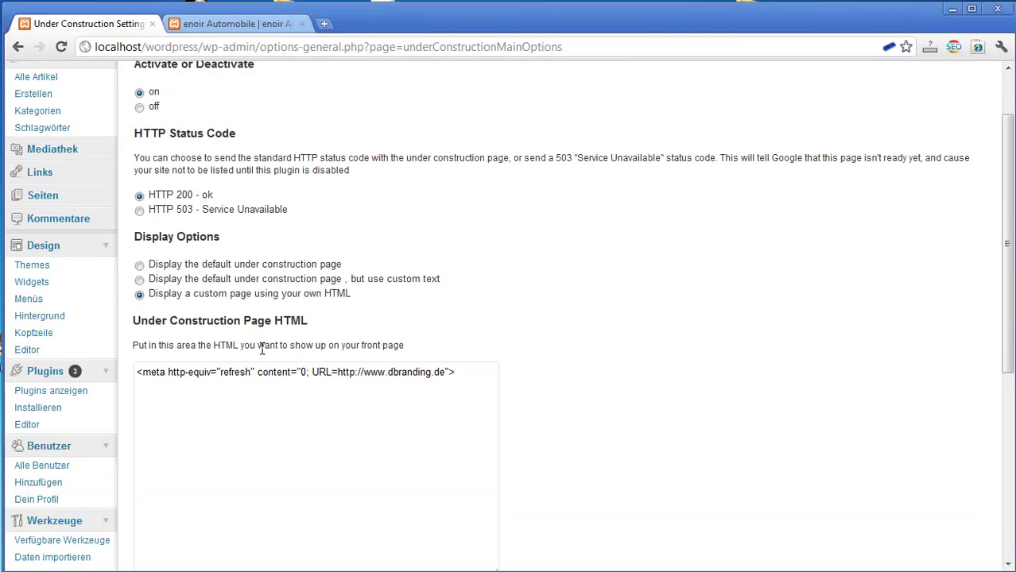
{"action": "left_click", "coordinate": [139, 281]}
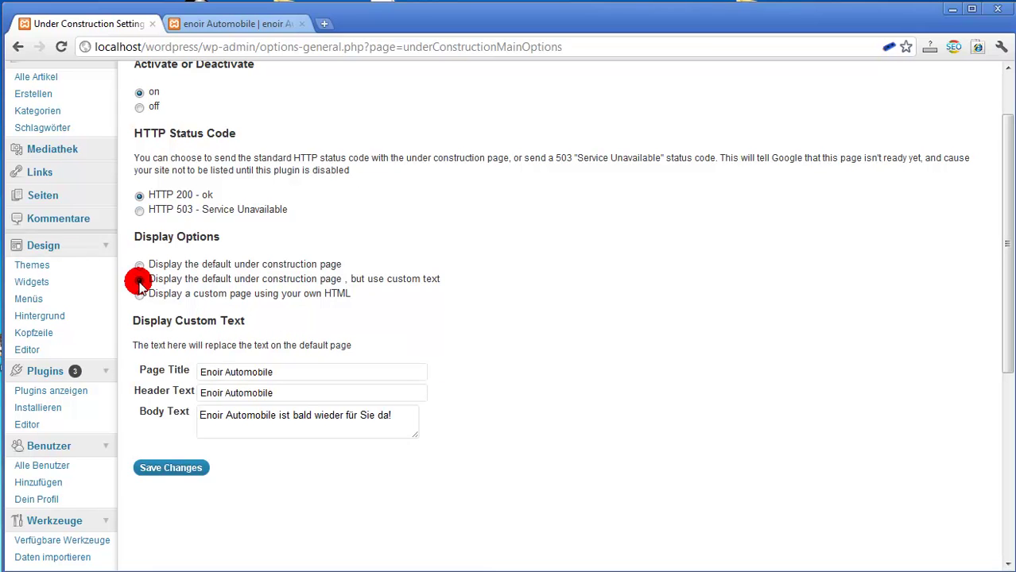
{"action": "left_click", "coordinate": [199, 470]}
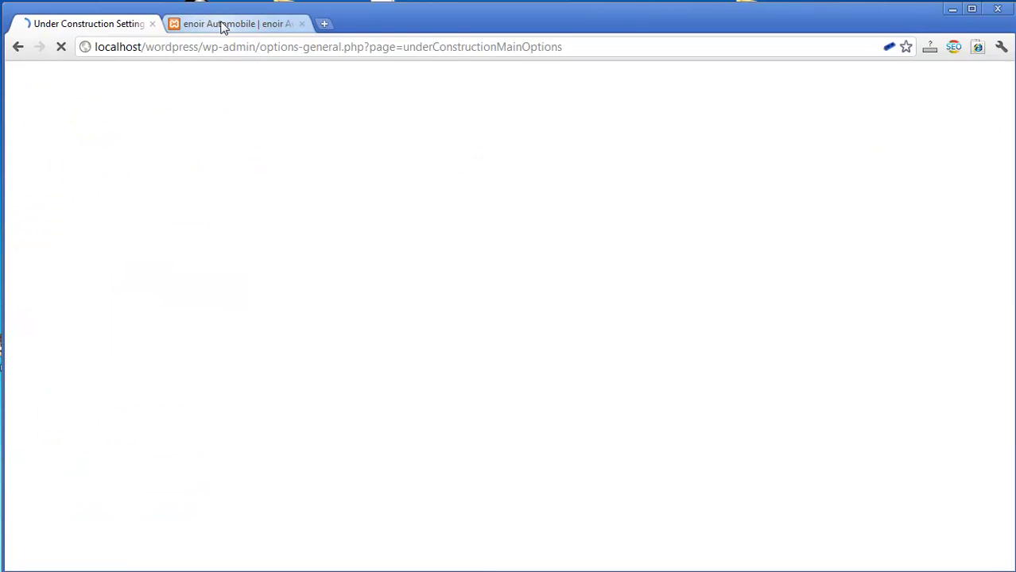
Step: Reload the localhost/wordpress site while logged in as administrator to check how it displays
{"action": "left_click", "coordinate": [225, 26]}
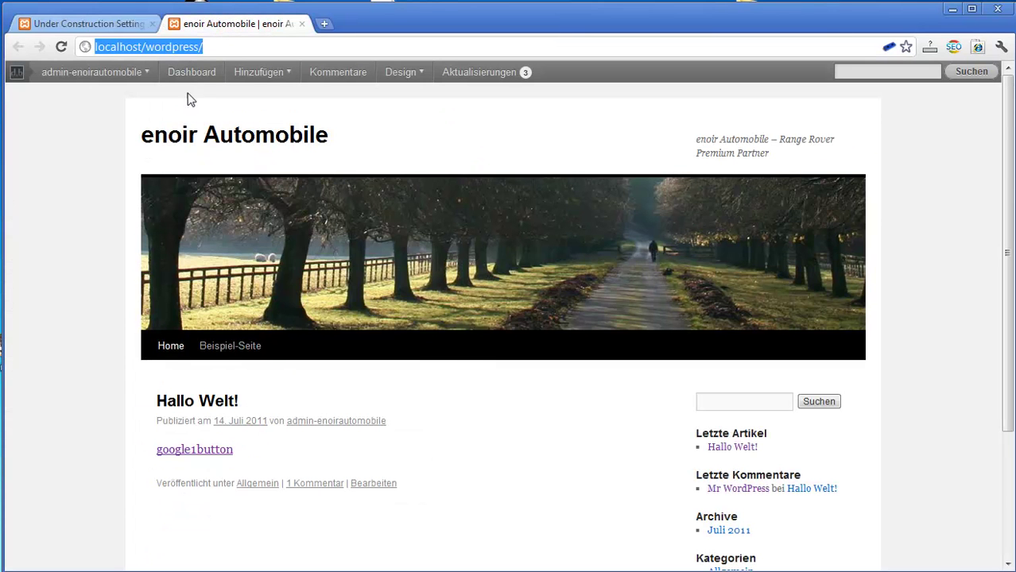
{"action": "left_click", "coordinate": [57, 47]}
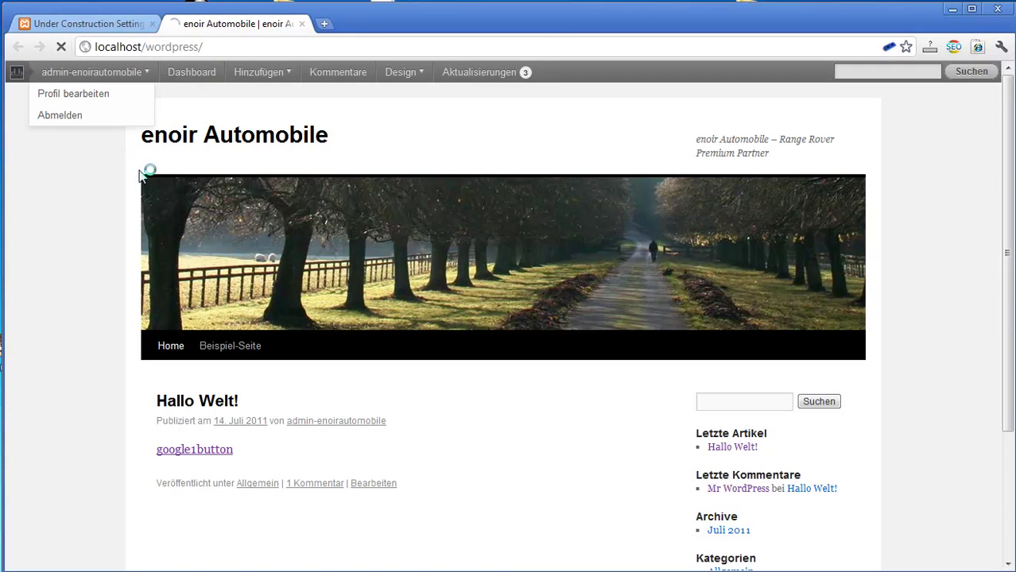